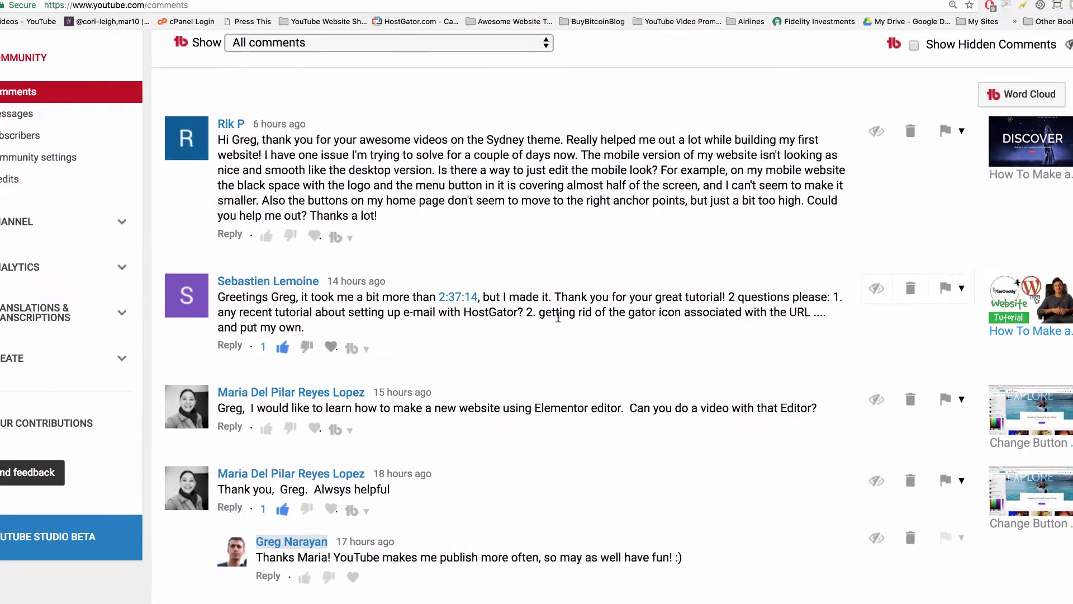
# Step: Highlight the viewer's gator-icon question, then load 4minutewebsite.com in a new tab
pyautogui.moveTo(579, 312); pyautogui.dragTo(854, 299)
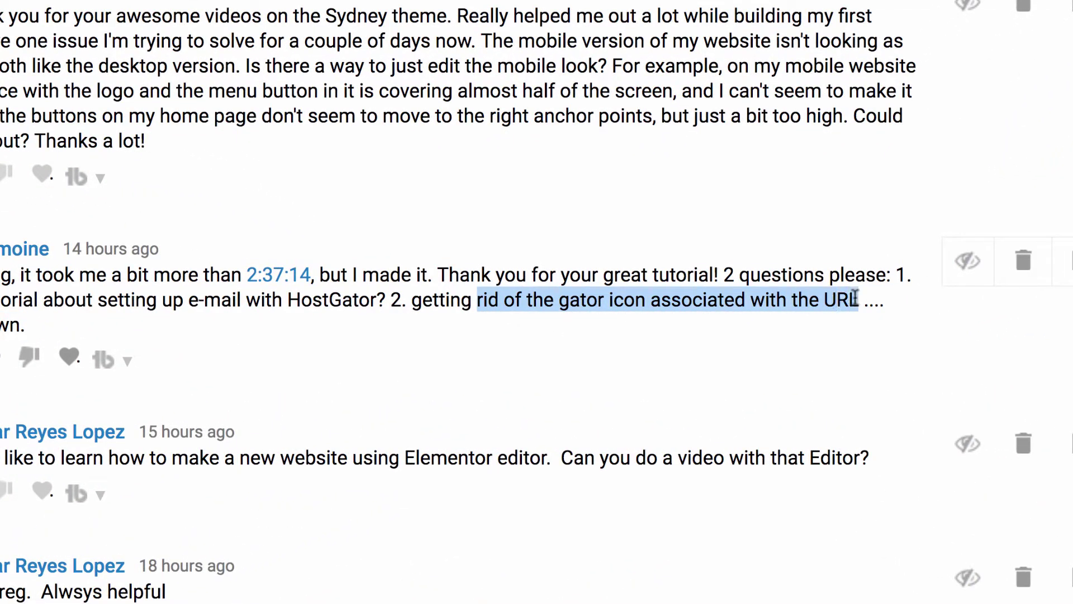
pyautogui.click(855, 297)
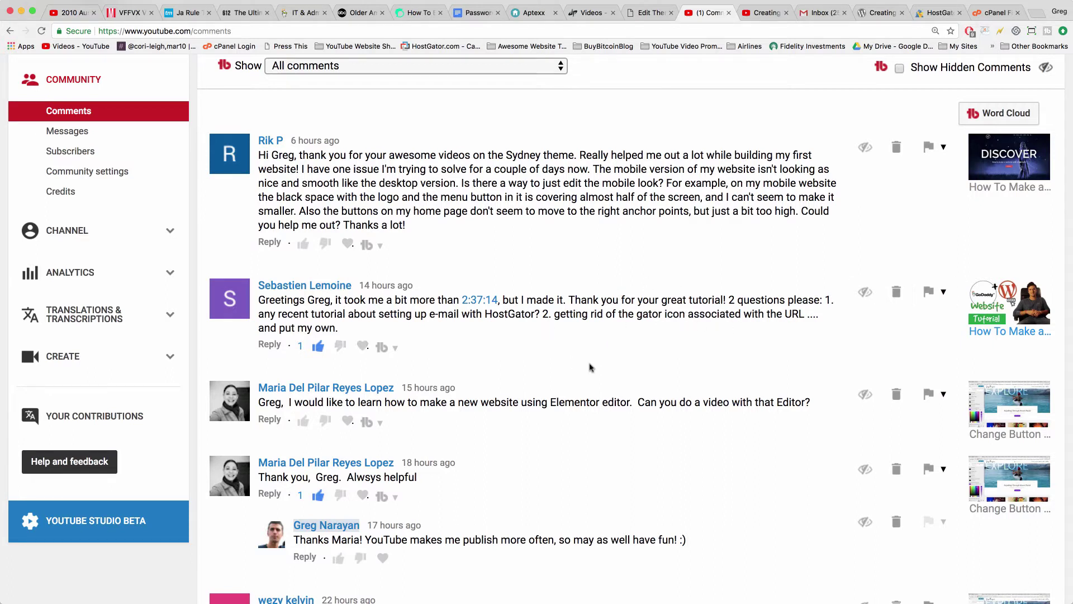
pyautogui.click(1038, 15)
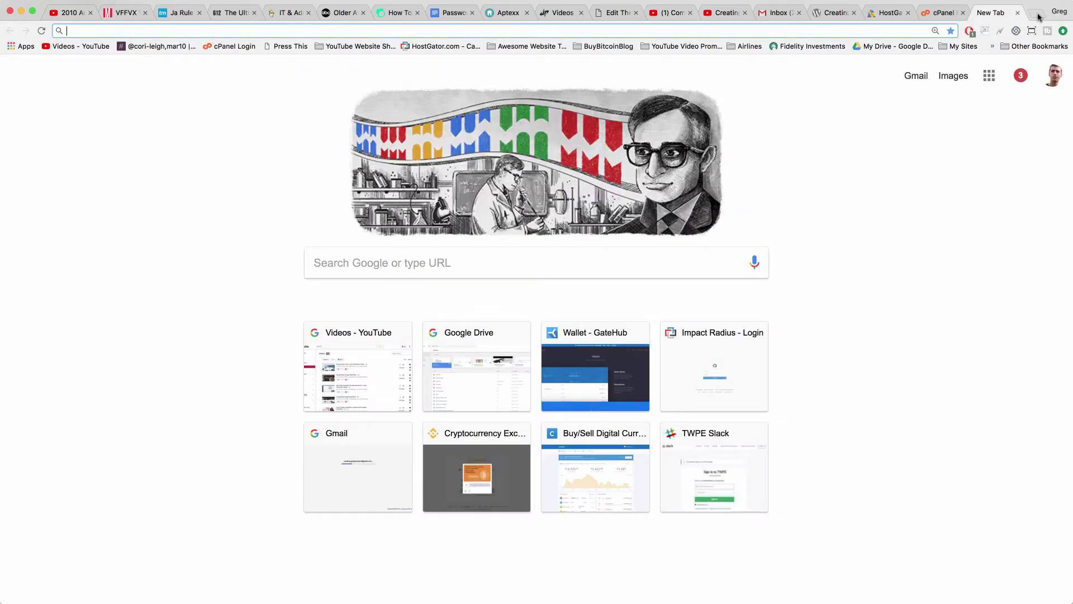
pyautogui.write('4m')
pyautogui.press('Return')
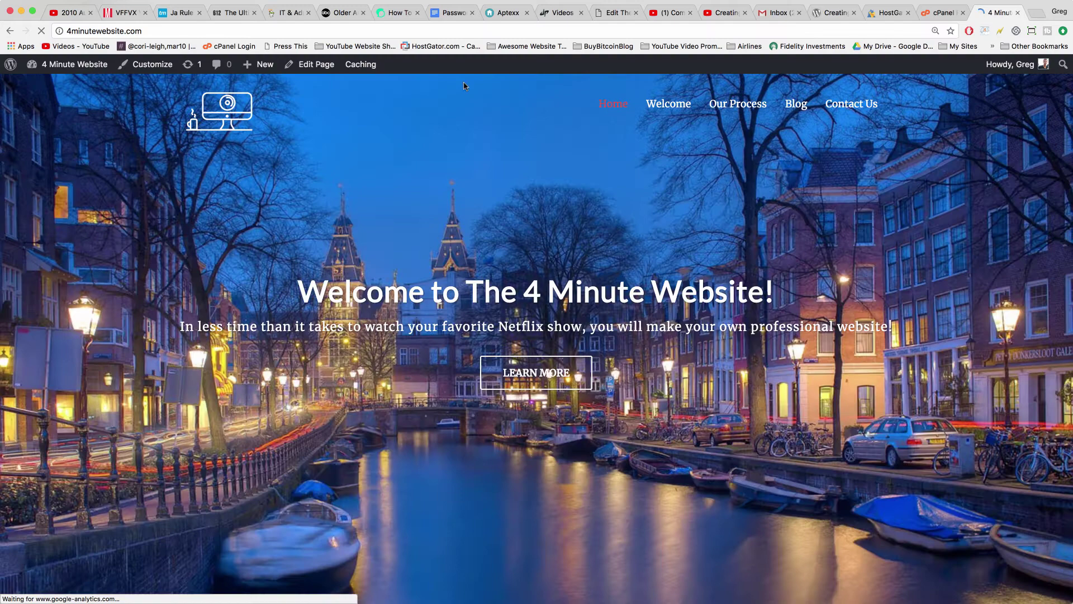
pyautogui.click(529, 30)
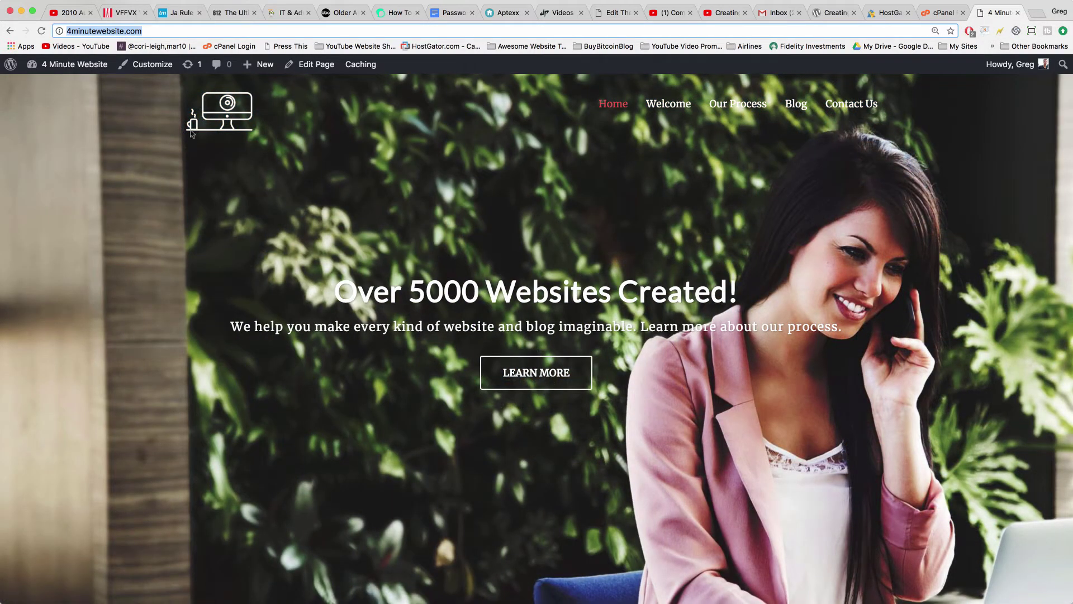
# Step: Open the Customizer's Site Identity panel and scroll down to the Site Icon section
pyautogui.click(148, 66)
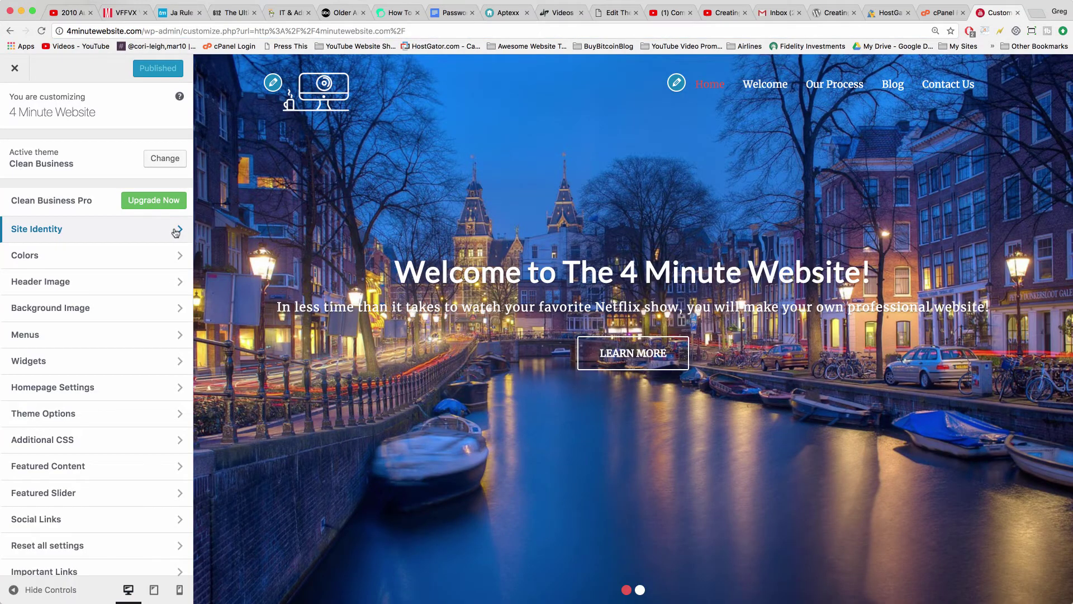
pyautogui.click(176, 233)
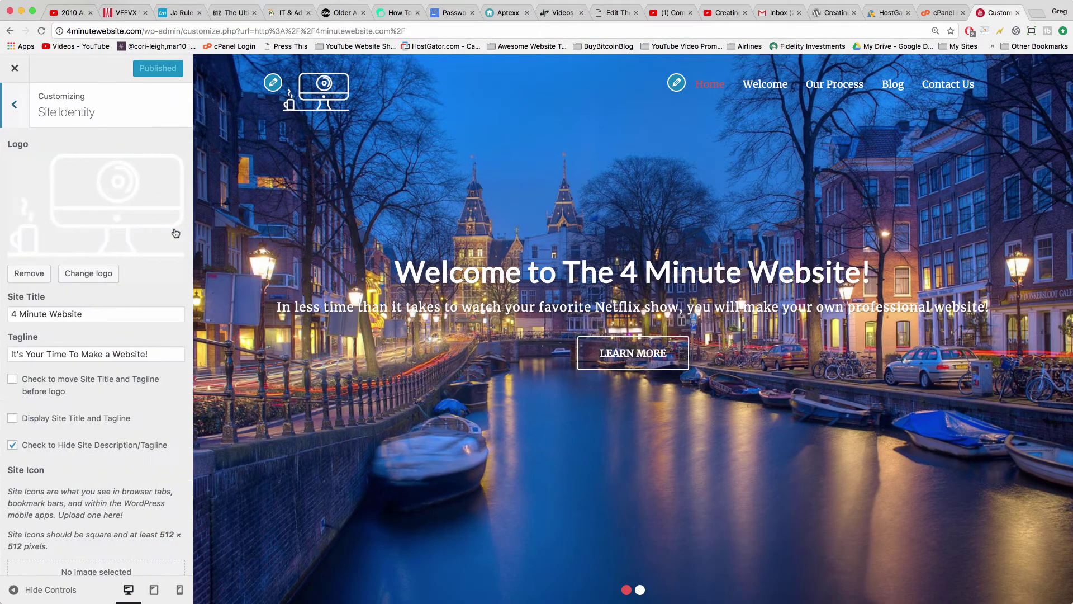
pyautogui.scroll(-2, 154, 297)
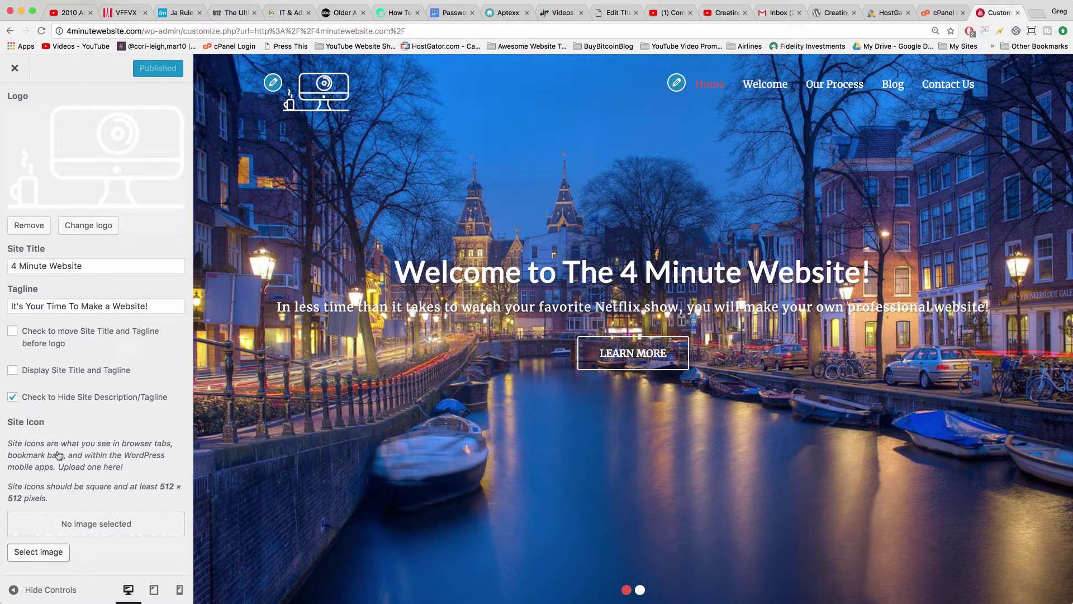
# Step: Set red-yt-logo-1.png as the site icon, crop it to full square, and publish
pyautogui.click(52, 553)
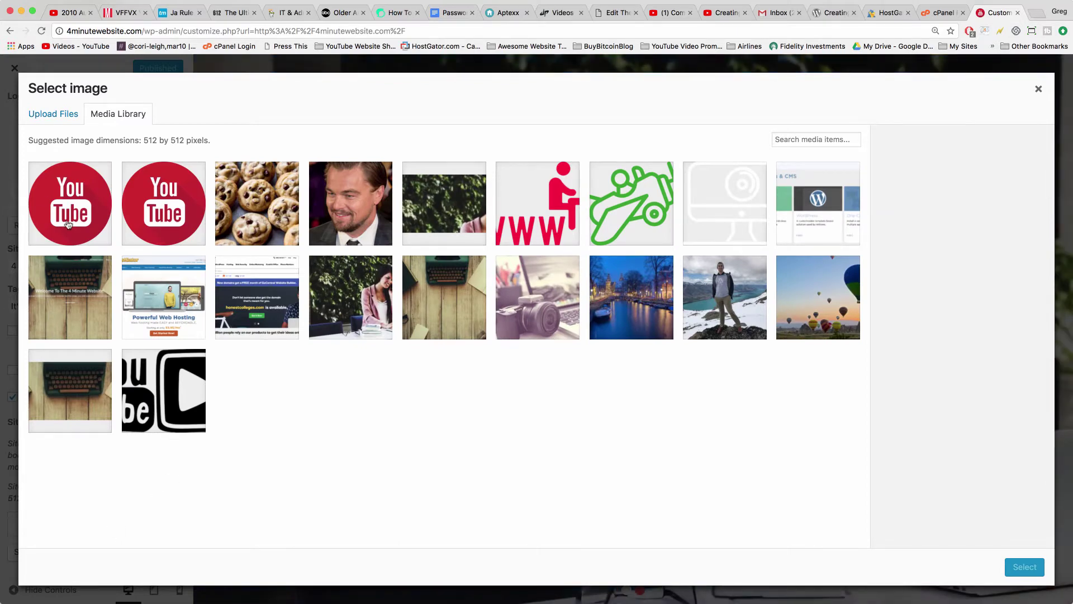
pyautogui.click(69, 224)
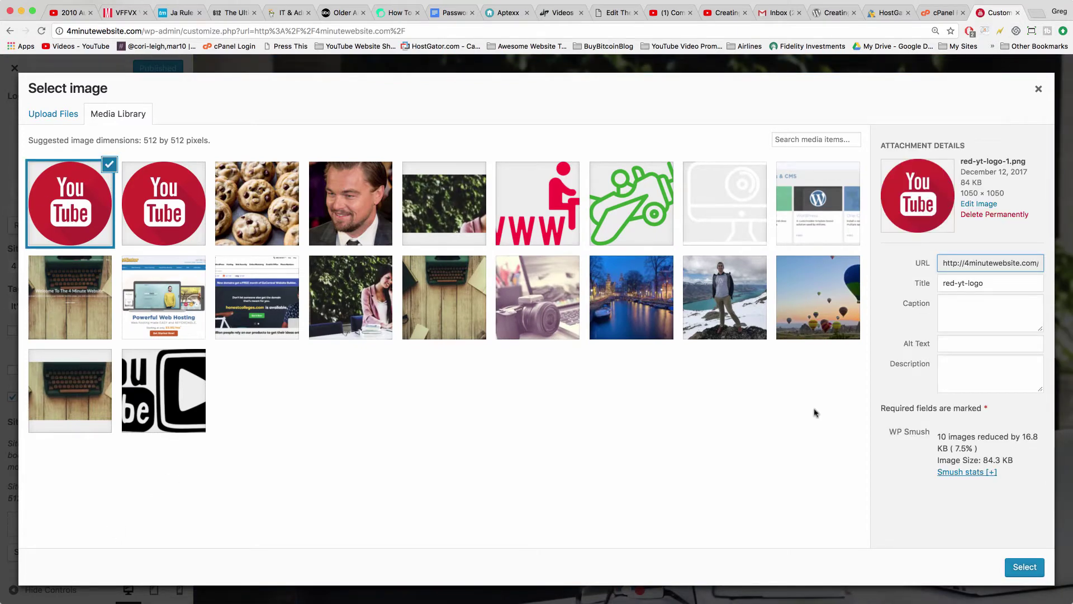
pyautogui.click(1024, 566)
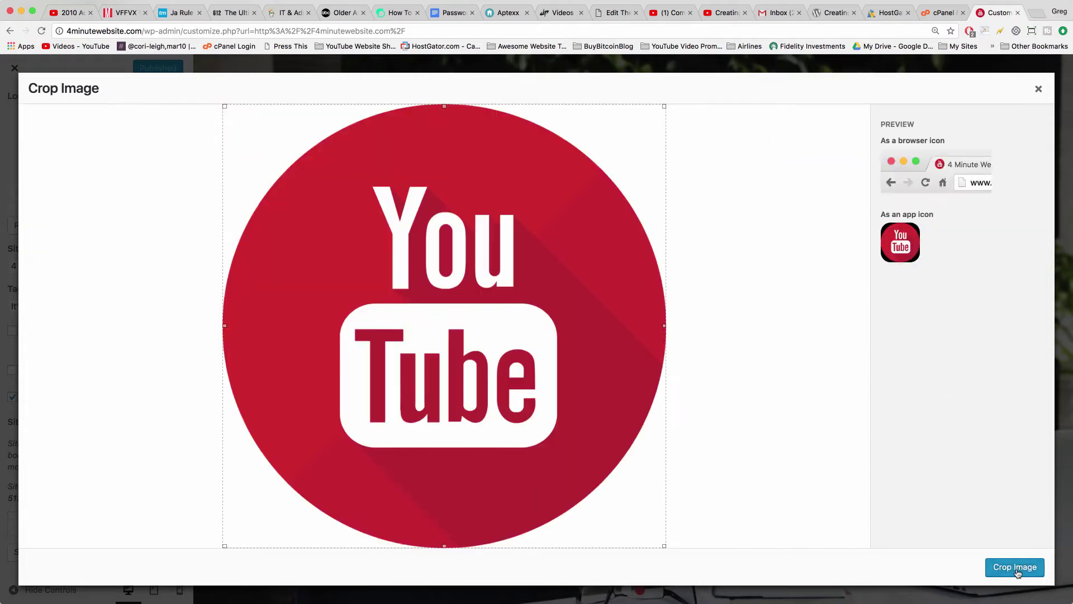
pyautogui.click(1017, 567)
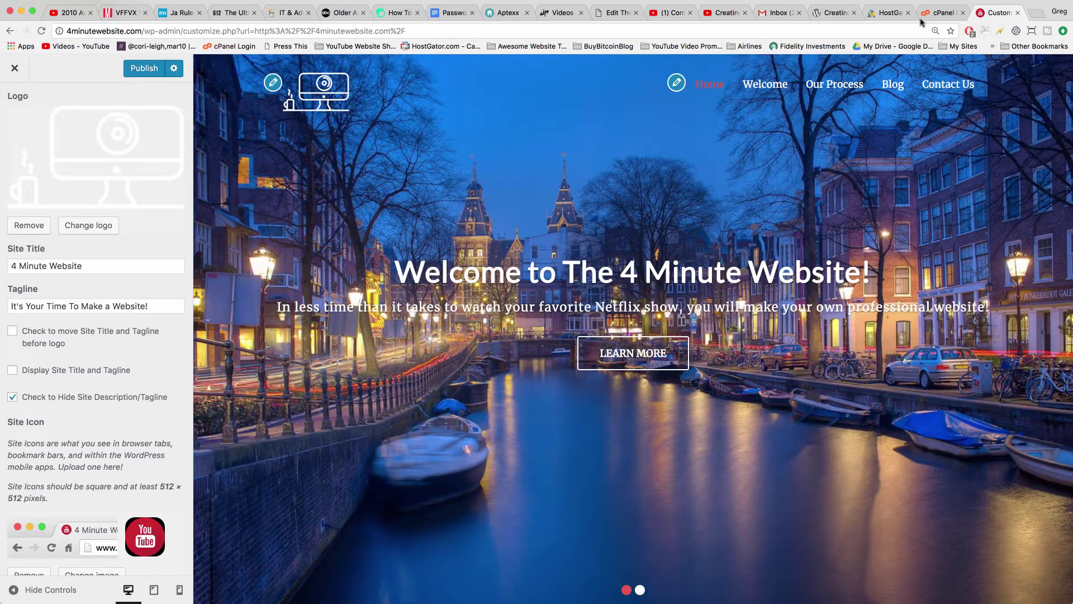
pyautogui.click(134, 71)
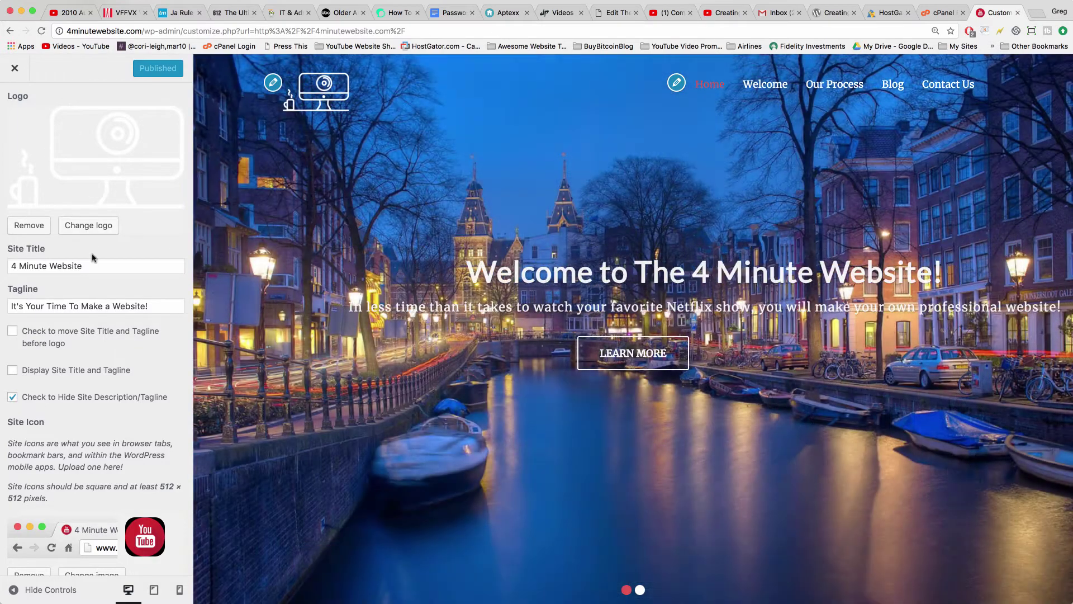
pyautogui.scroll(-1, 93, 258)
pyautogui.scroll(3, 93, 258)
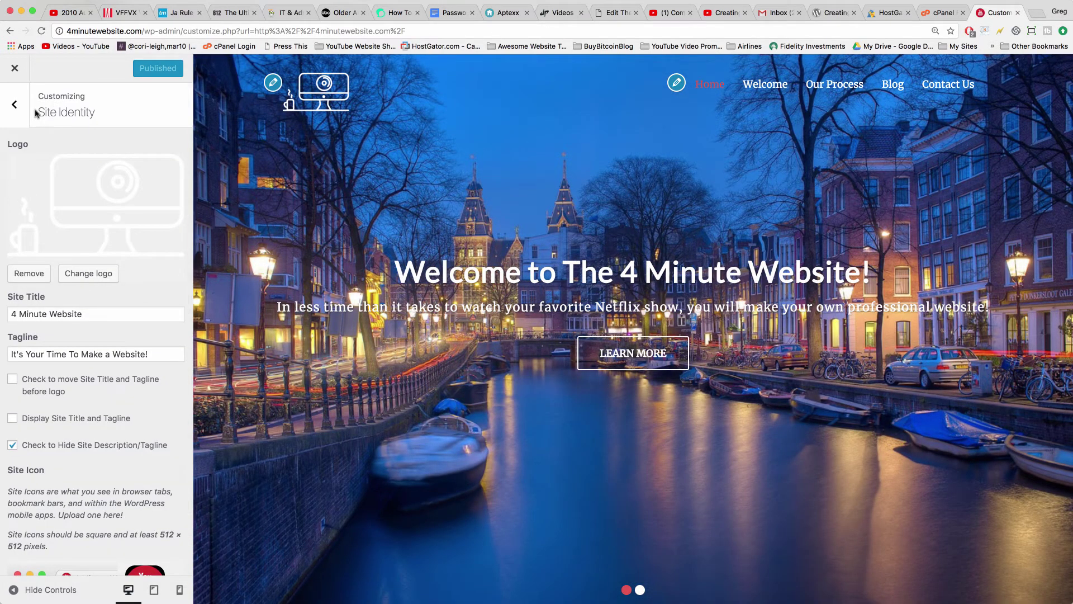
pyautogui.scroll(-3, 150, 173)
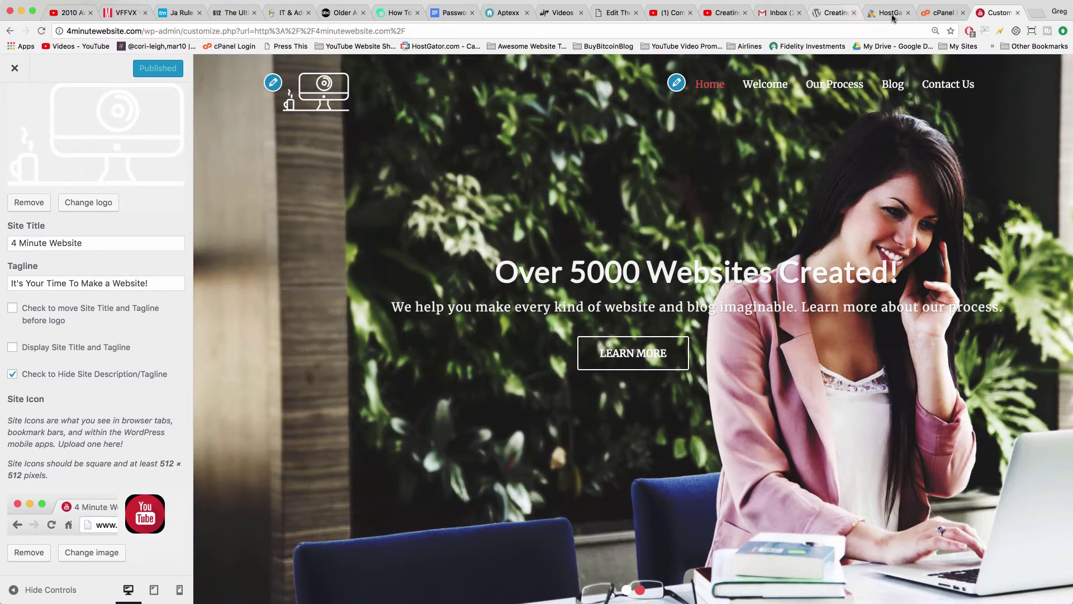
# Step: In the cPanel File Manager, go back to the 4minutewebsite.com root folder
pyautogui.click(883, 13)
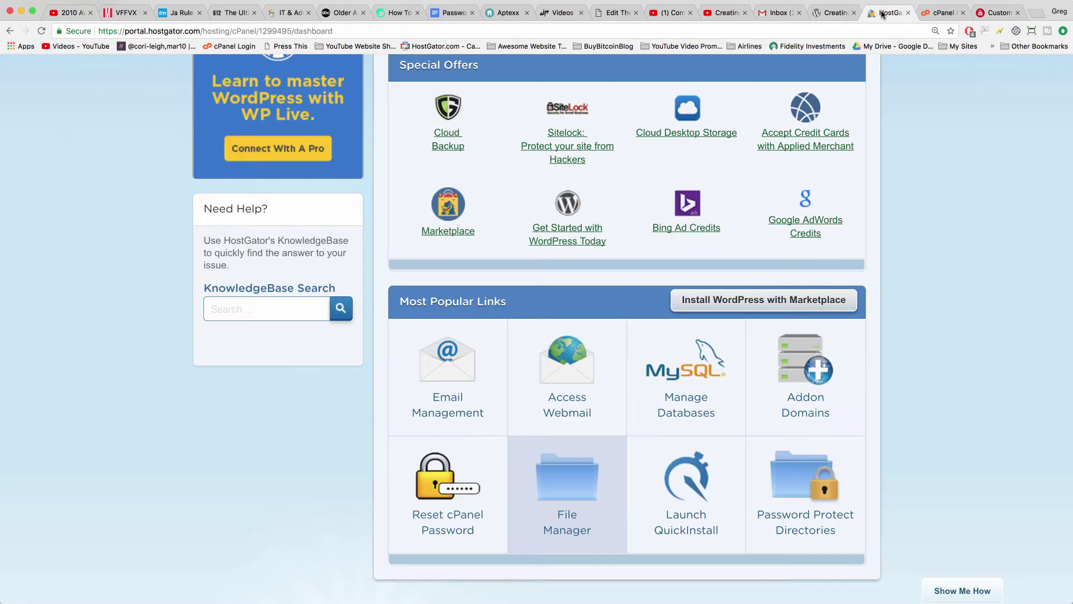
pyautogui.click(939, 13)
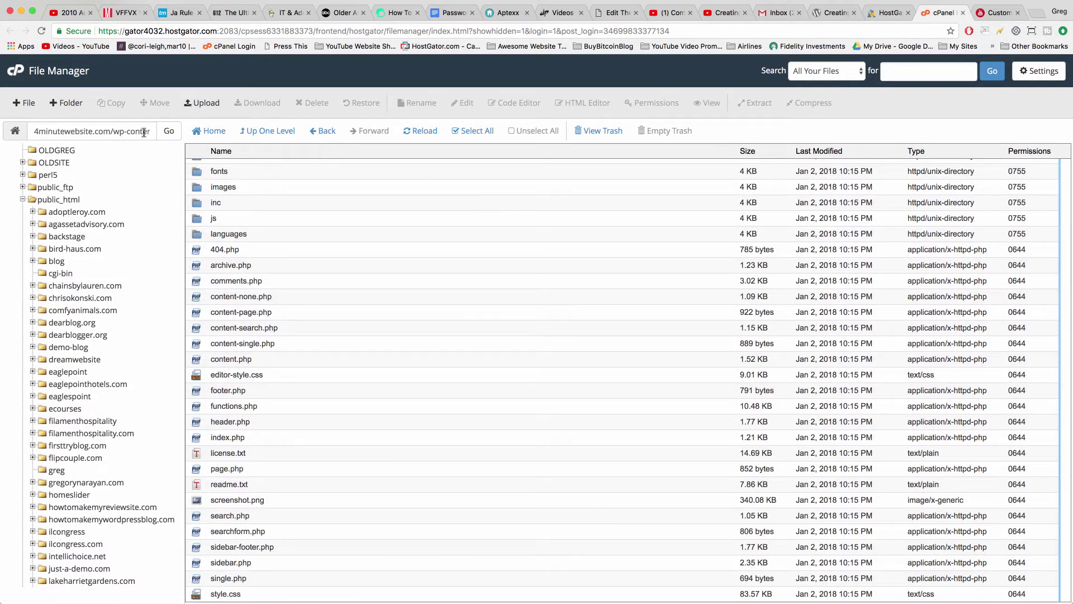
pyautogui.click(120, 132)
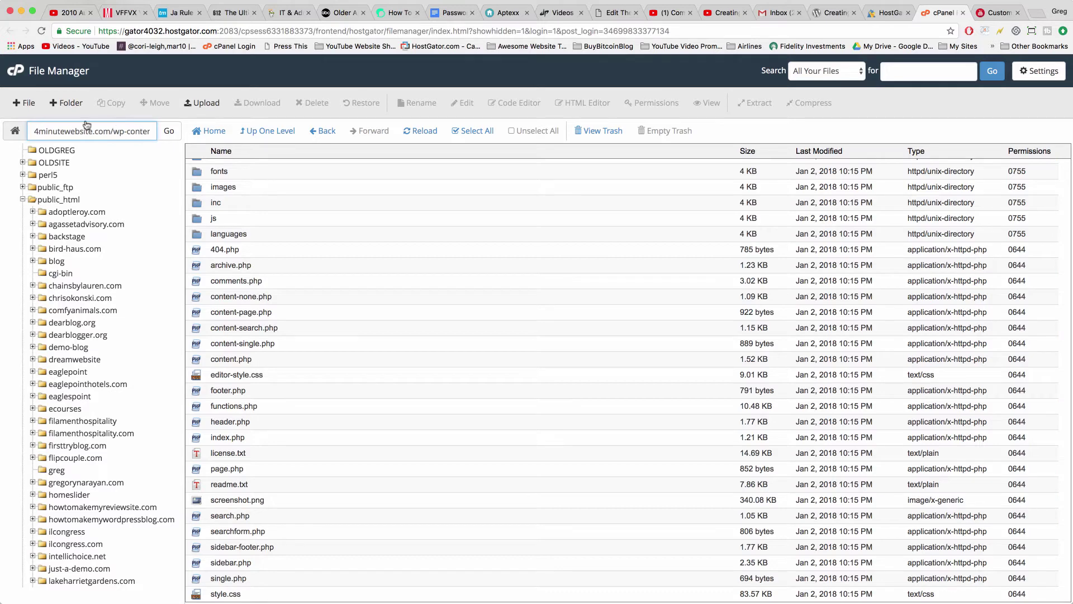
pyautogui.click(316, 132)
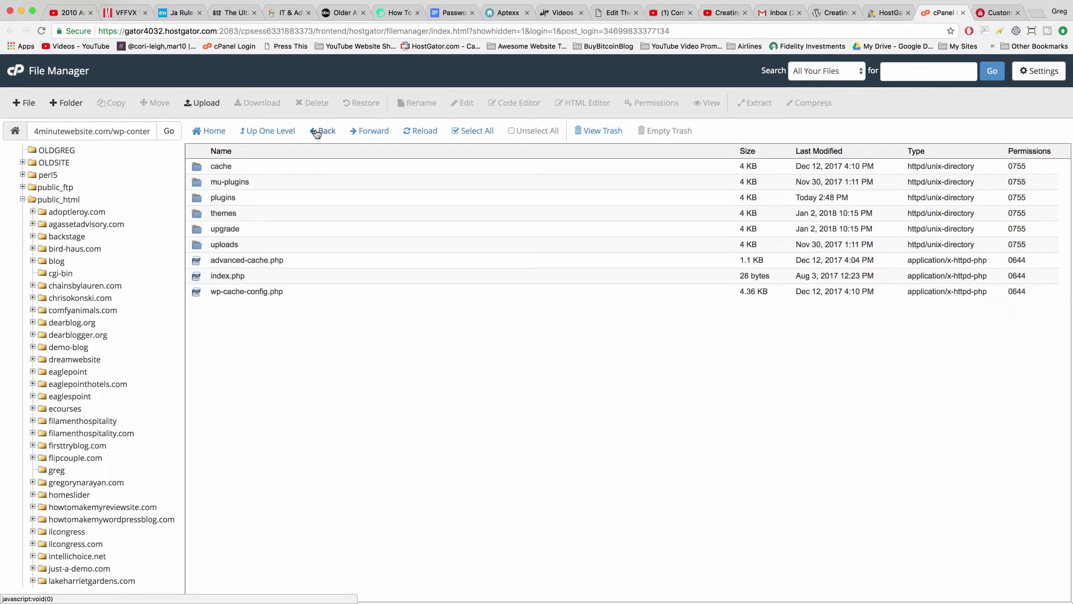
pyautogui.click(316, 132)
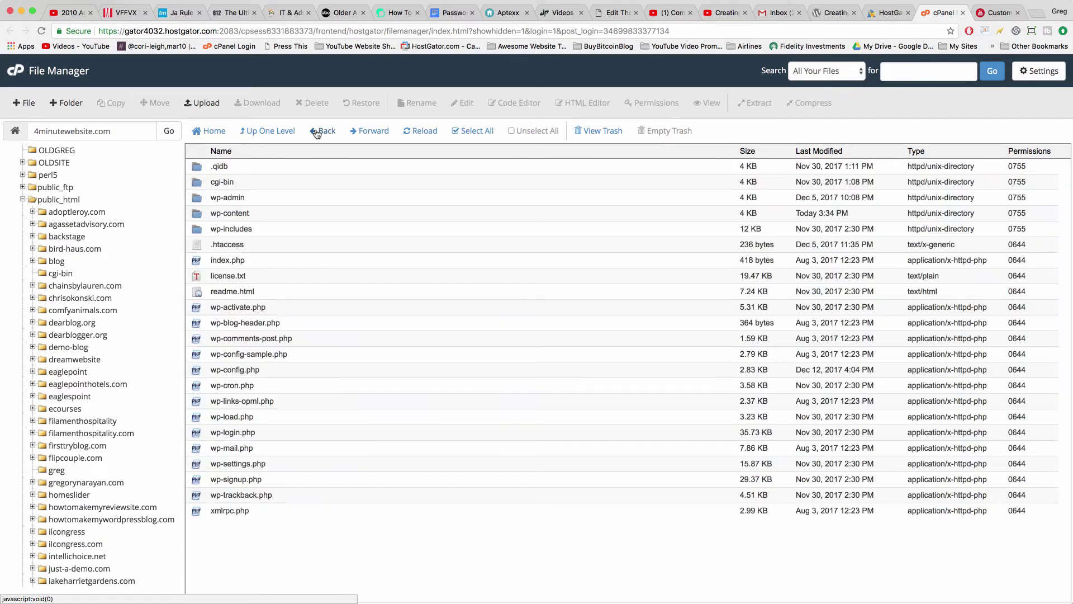
# Step: Open wp-content/themes/clean-business, then return to the Creating a Favicon guide
pyautogui.doubleClick(201, 216)
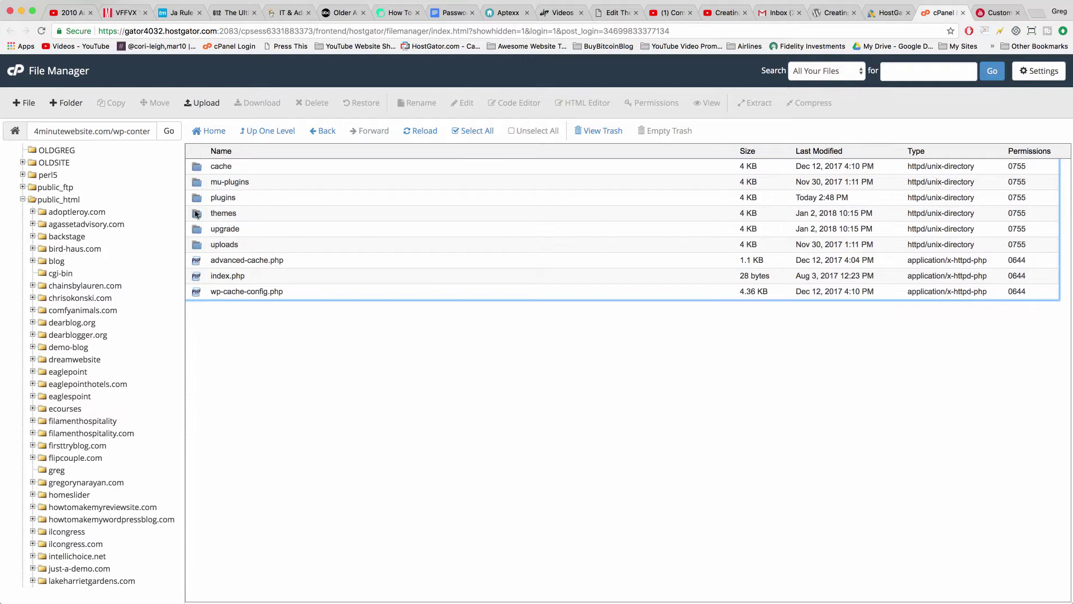
pyautogui.doubleClick(196, 214)
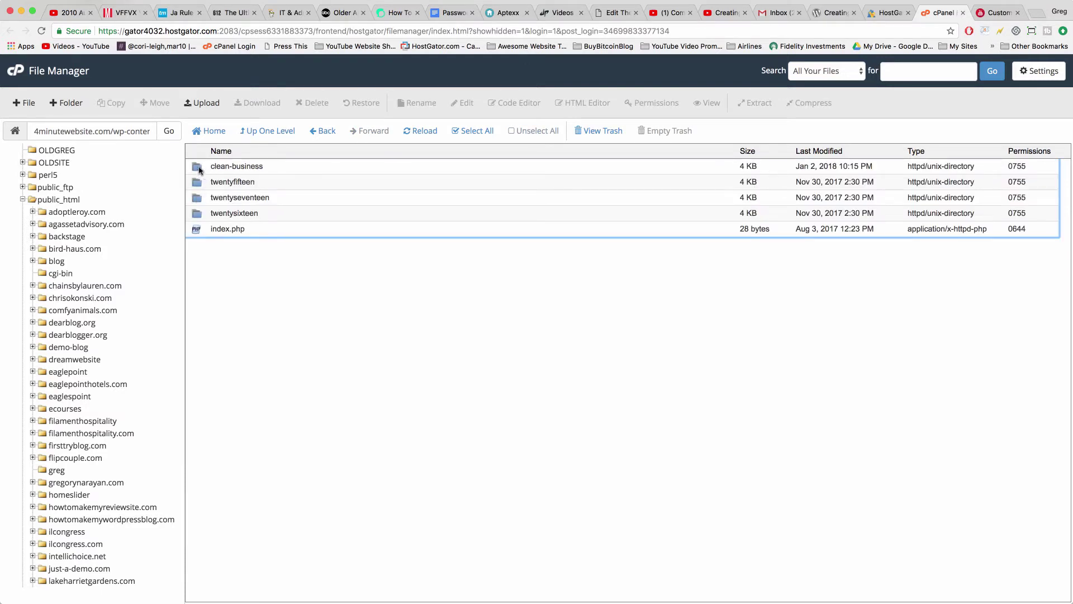
pyautogui.doubleClick(198, 167)
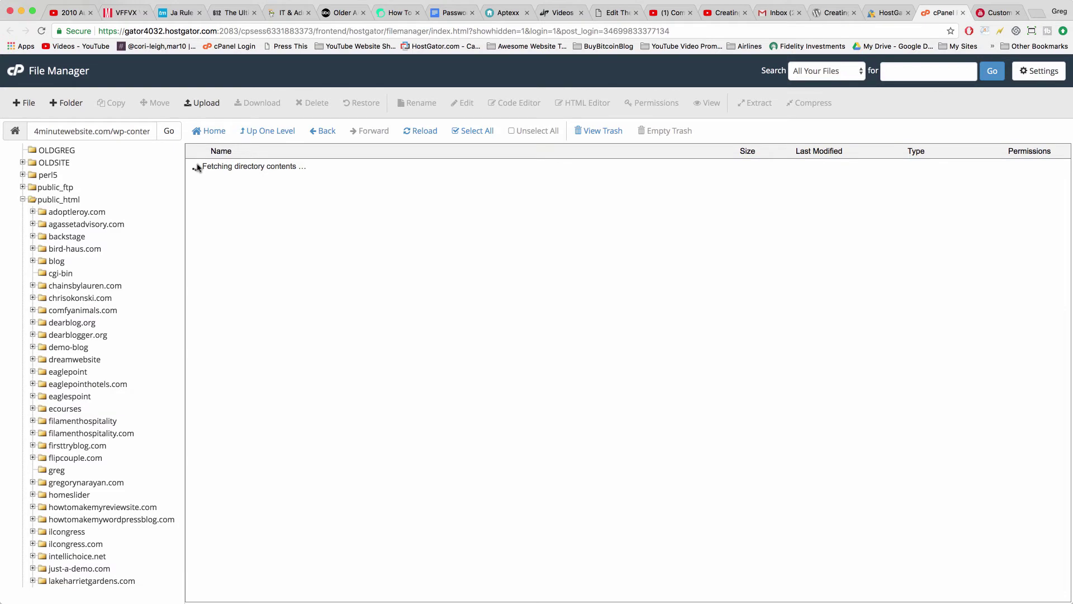
pyautogui.scroll(-1, 216, 274)
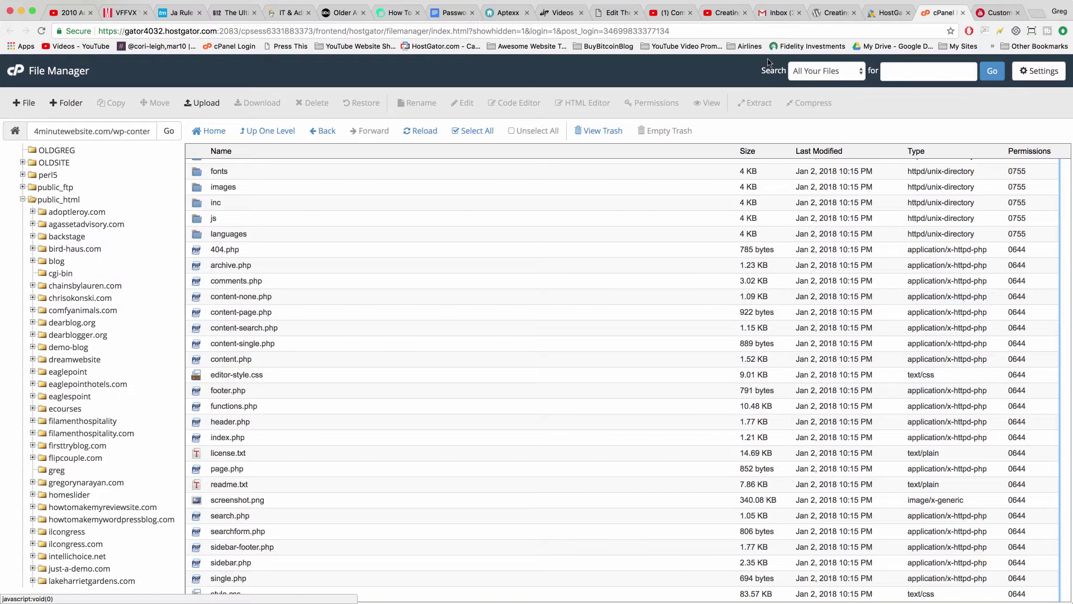
pyautogui.click(827, 16)
pyautogui.scroll(-3, 495, 326)
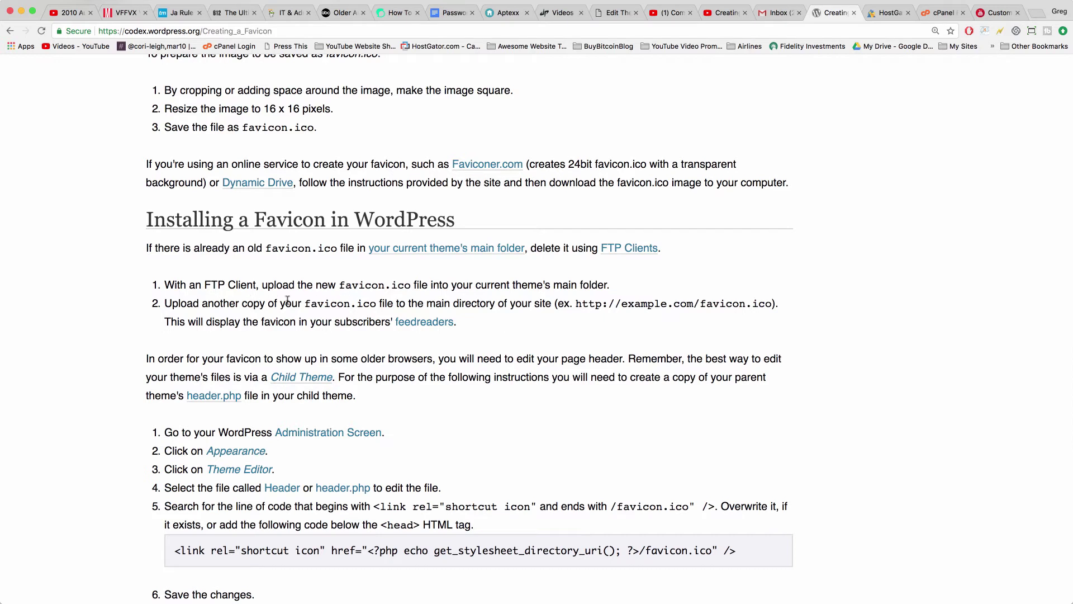
# Step: Highlight favicon.ico, the shortcut icon link code and the <head> tag in the guide
pyautogui.moveTo(304, 305); pyautogui.dragTo(377, 303)
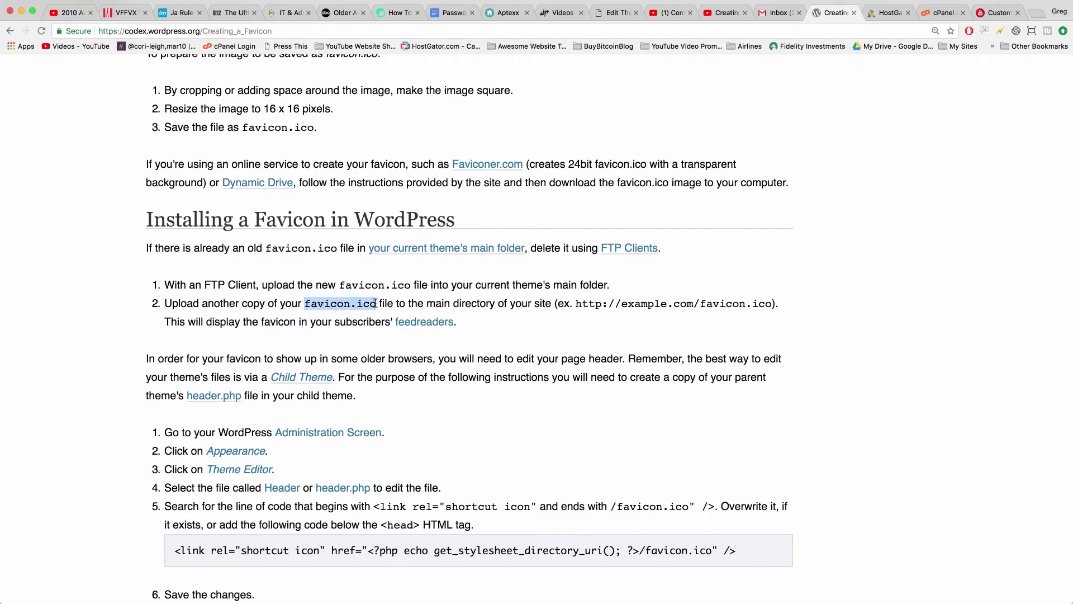
pyautogui.click(387, 295)
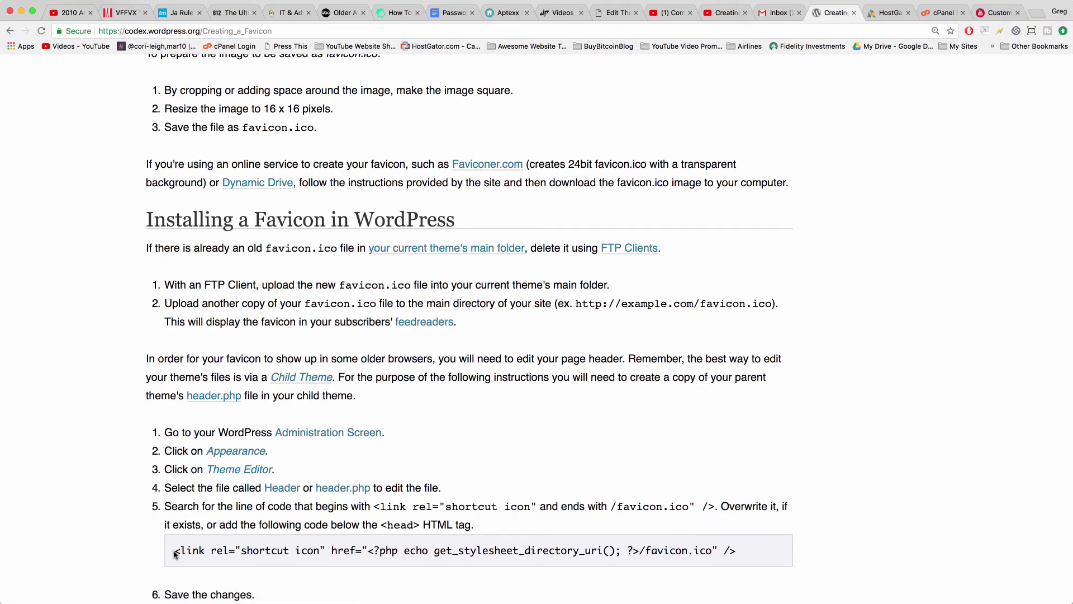
pyautogui.moveTo(175, 553); pyautogui.dragTo(744, 553)
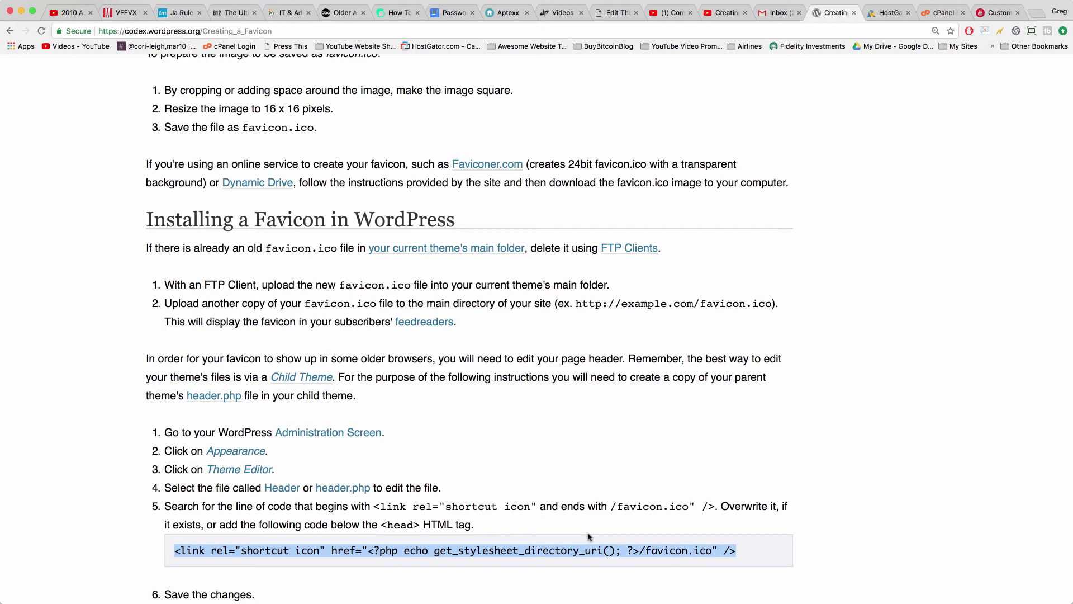
pyautogui.click(445, 525)
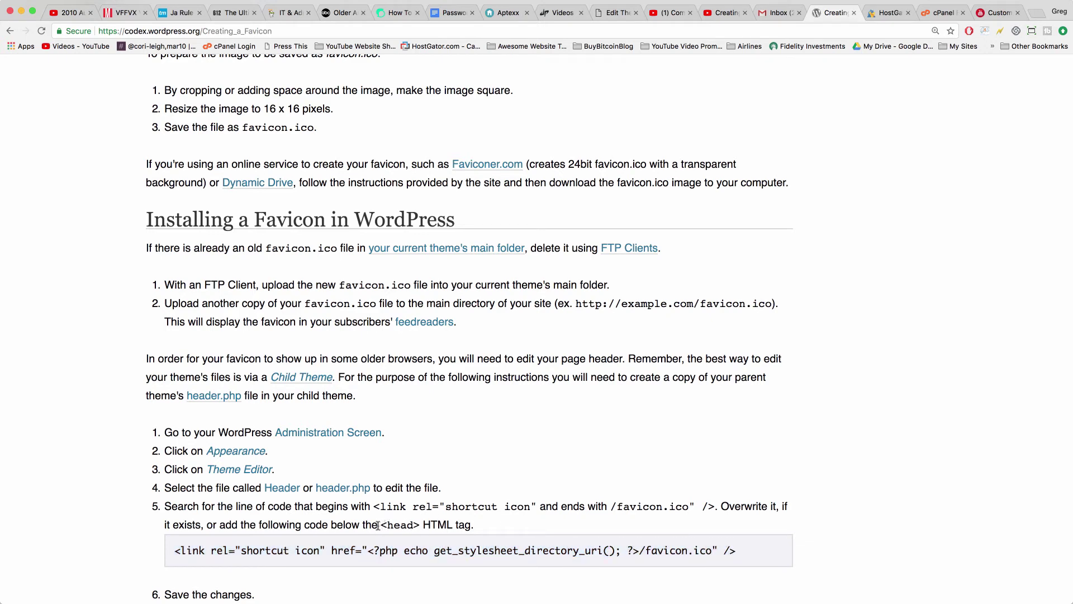
pyautogui.moveTo(377, 526); pyautogui.dragTo(419, 525)
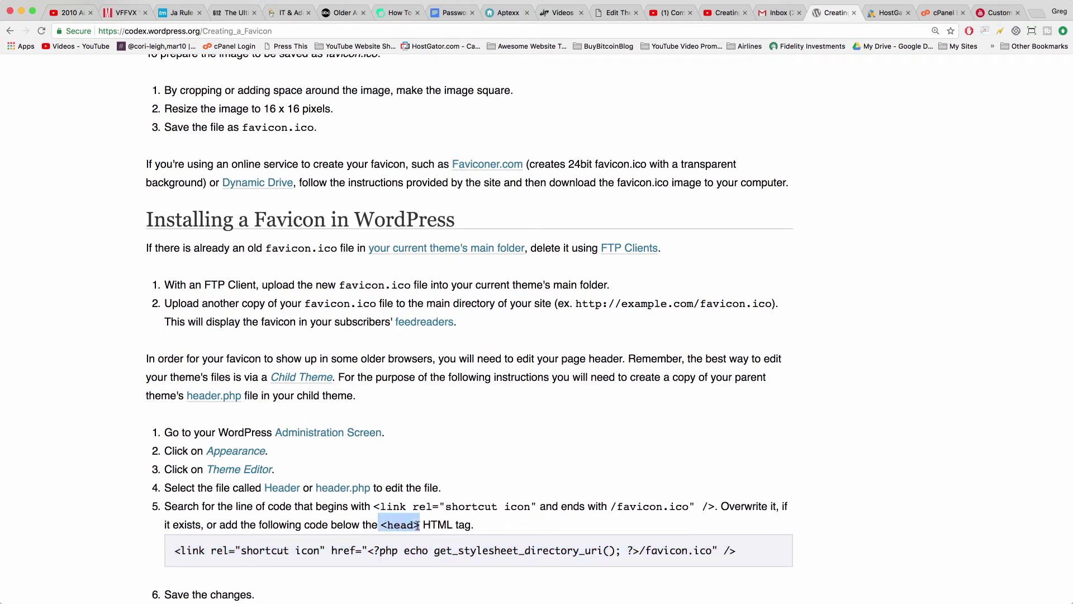
pyautogui.click(506, 526)
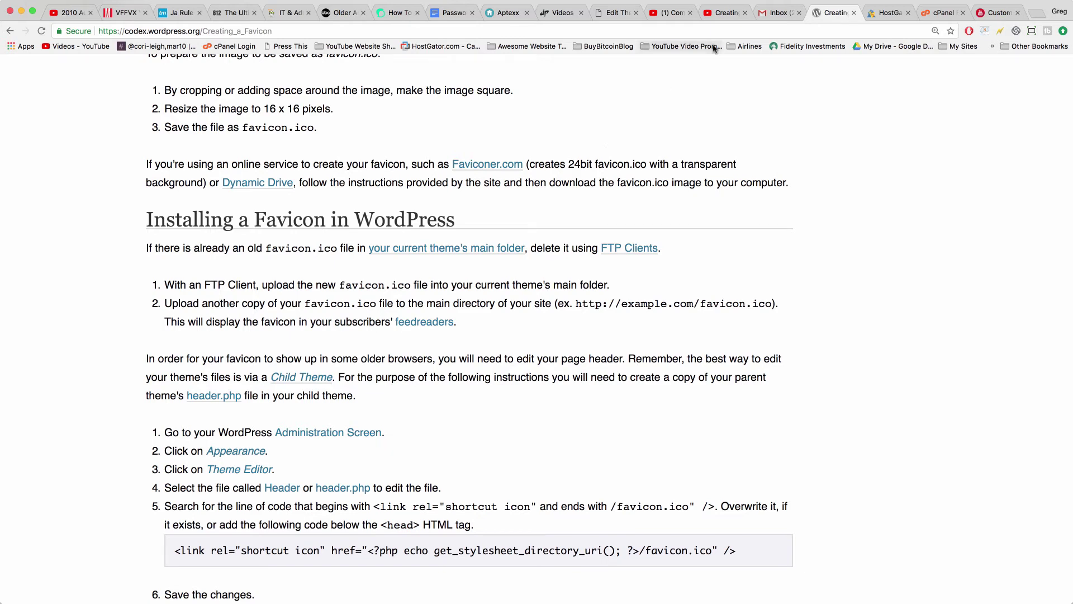
# Step: Move from the Creating a Favicon video tab to the channel's Comments page
pyautogui.click(721, 13)
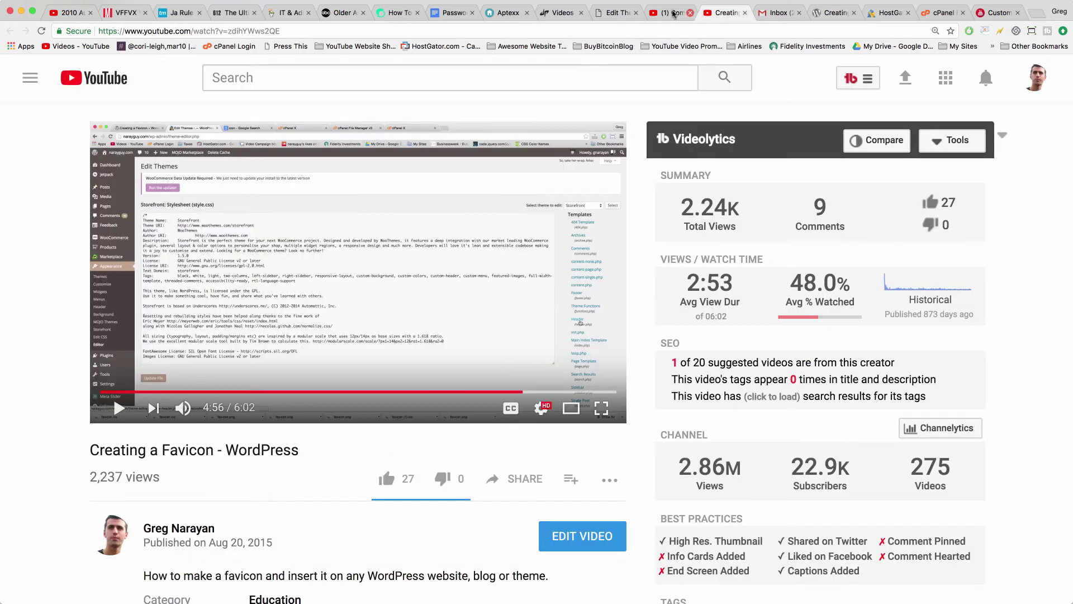
pyautogui.click(668, 13)
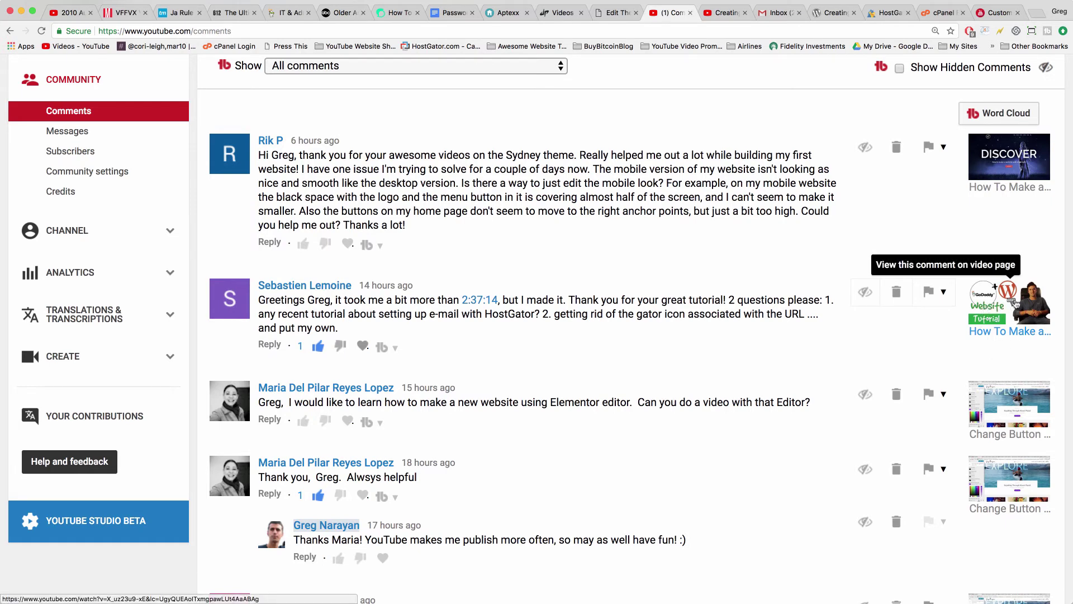
pyautogui.scroll(-2, 1010, 305)
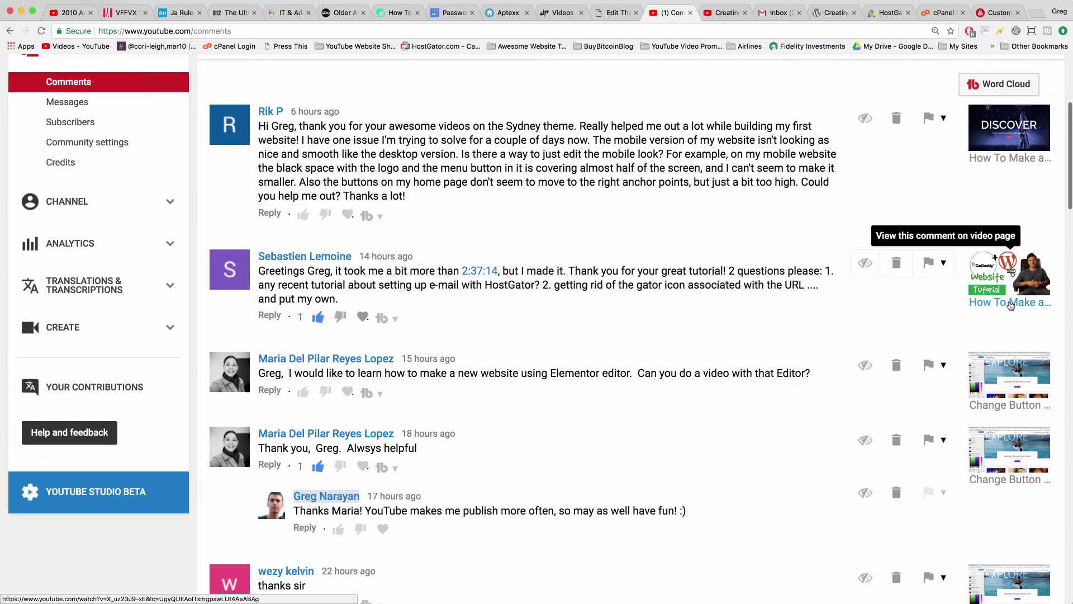
pyautogui.scroll(3, 1011, 304)
pyautogui.scroll(-3, 1010, 305)
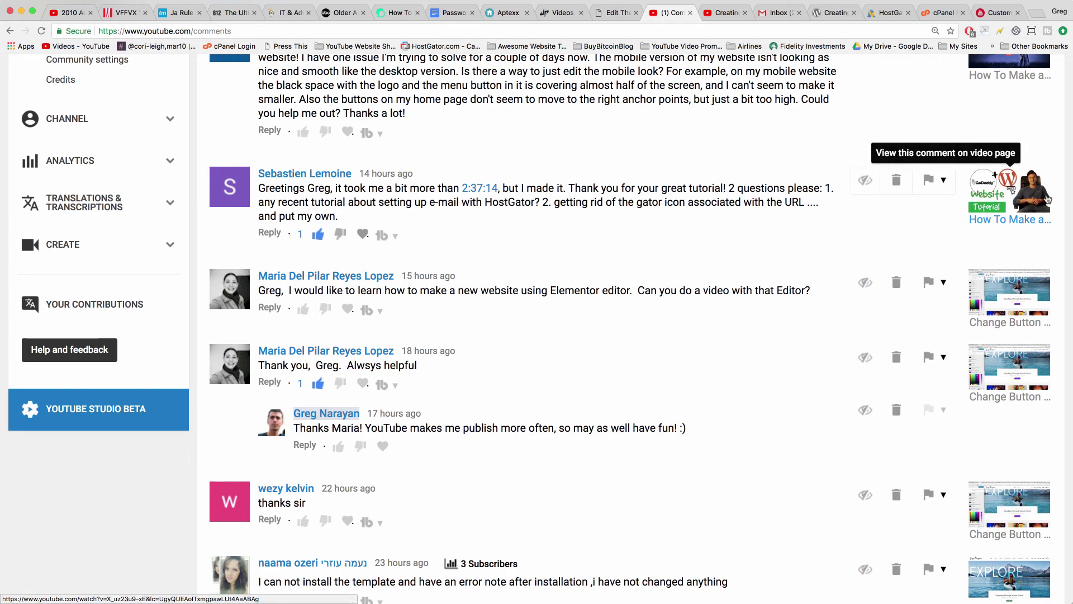
pyautogui.scroll(6, 782, 185)
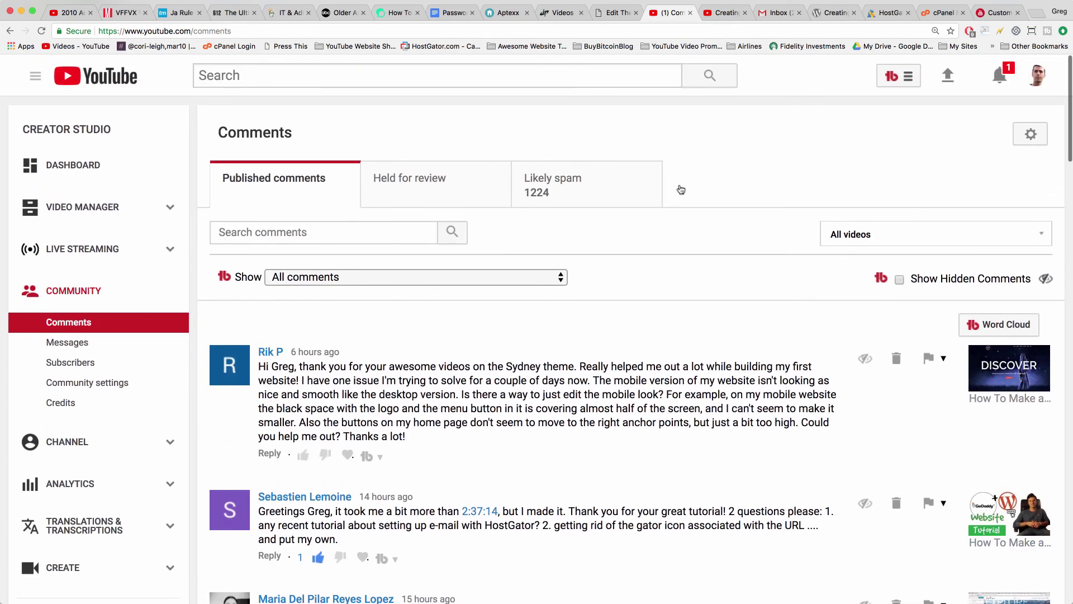
pyautogui.scroll(-6, 504, 368)
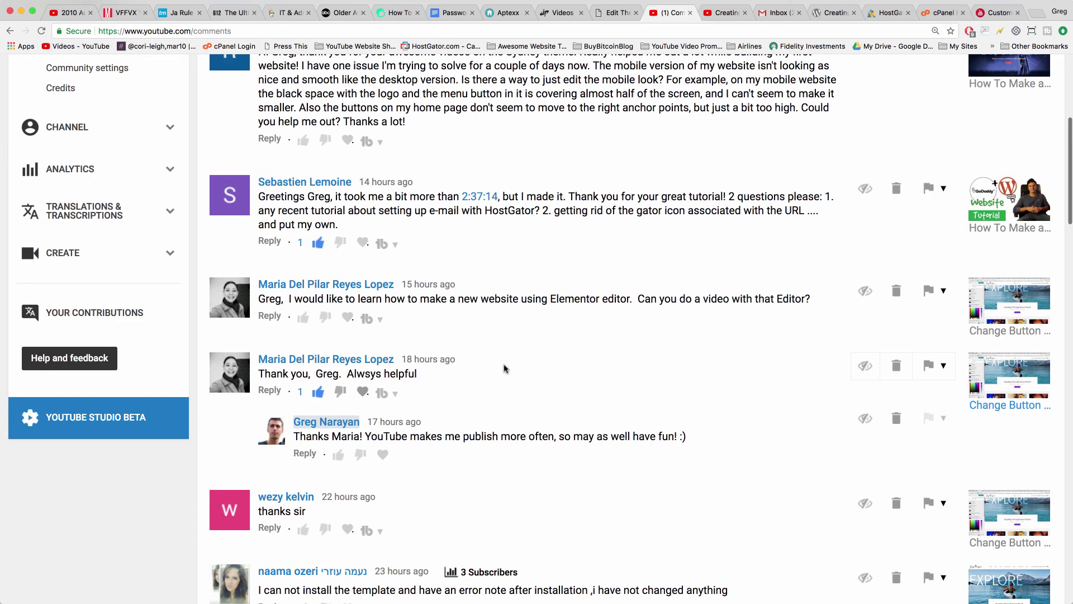